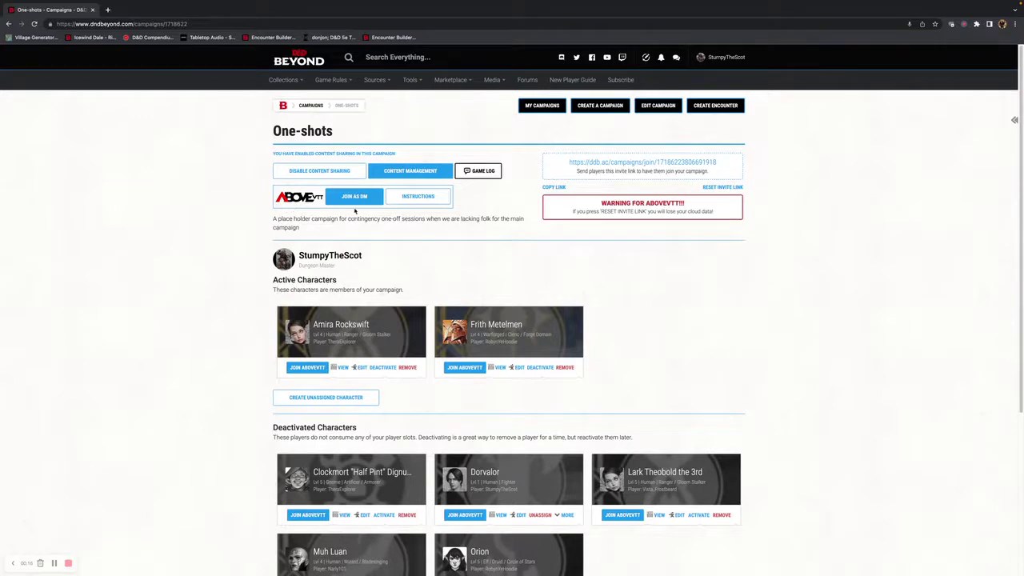
Step: Show the AboveVTT instructions panel for the One-shots campaign
{"action": "left_click", "coordinate": [413, 201]}
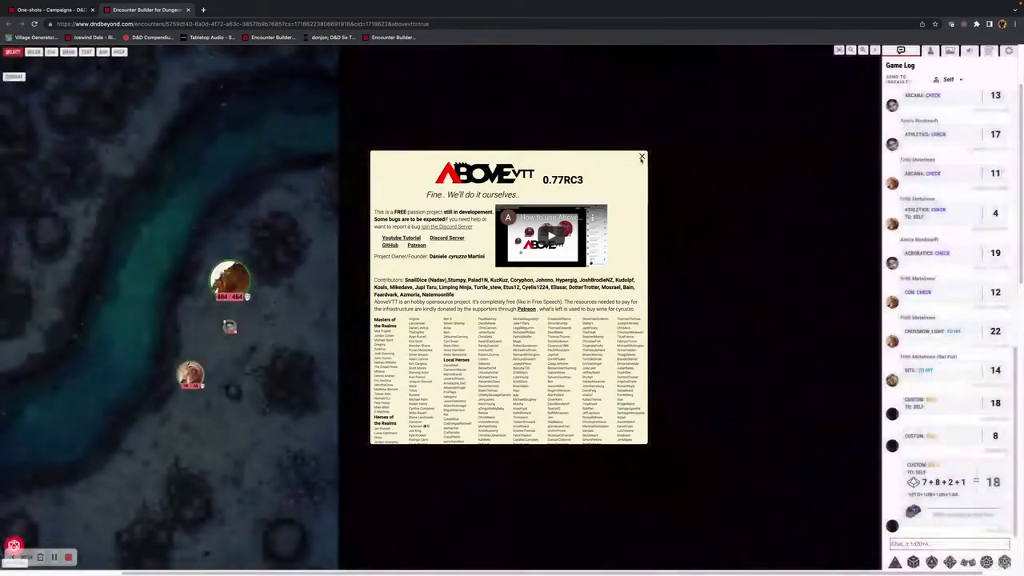
Step: Close the welcome dialog and select the three tokens on the map
{"action": "left_click", "coordinate": [642, 156]}
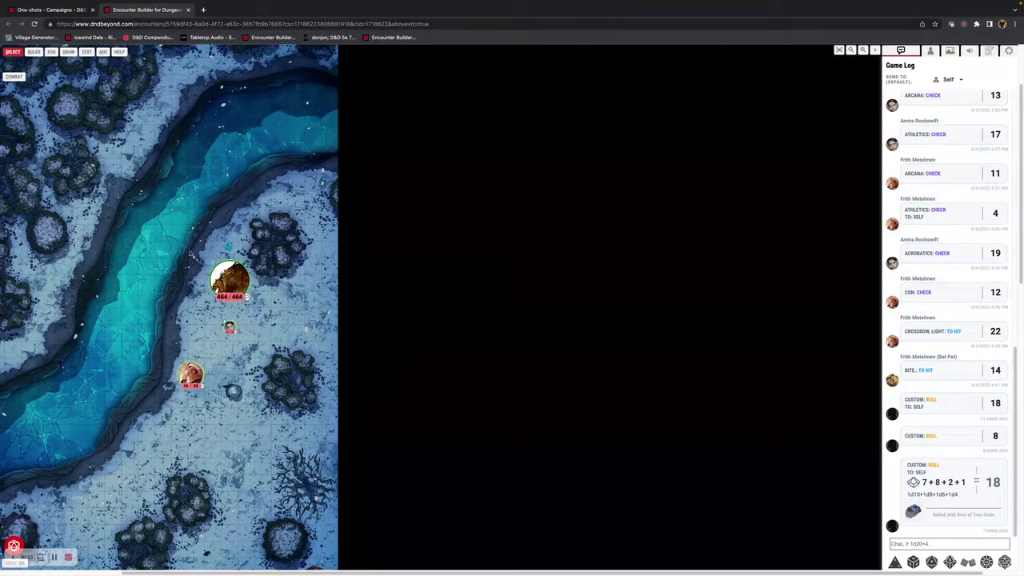
{"action": "left_click", "coordinate": [191, 375]}
{"action": "left_click_drag", "start_coordinate": [128, 225], "coordinate": [308, 417]}
Step: Measure token distances with the ruler, including 25 ft and 15 ft, then show fog options
{"action": "key", "text": "Escape"}
{"action": "left_click", "coordinate": [34, 51]}
{"action": "left_click_drag", "start_coordinate": [155, 280], "coordinate": [320, 235]}
{"action": "left_click_drag", "start_coordinate": [134, 332], "coordinate": [265, 362]}
{"action": "left_click_drag", "start_coordinate": [194, 419], "coordinate": [254, 395]}
{"action": "left_click_drag", "start_coordinate": [194, 365], "coordinate": [211, 323]}
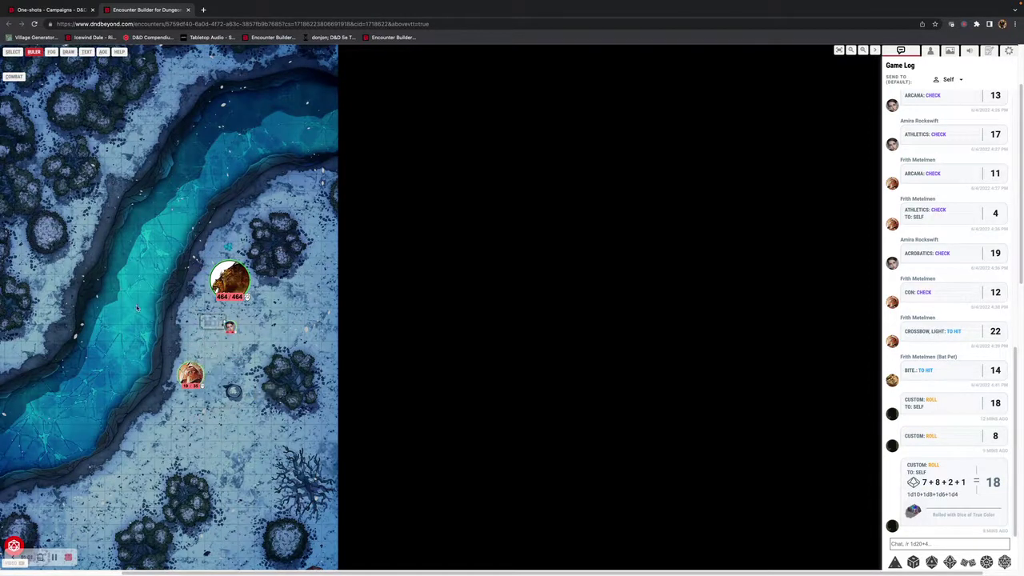
{"action": "left_click", "coordinate": [51, 52]}
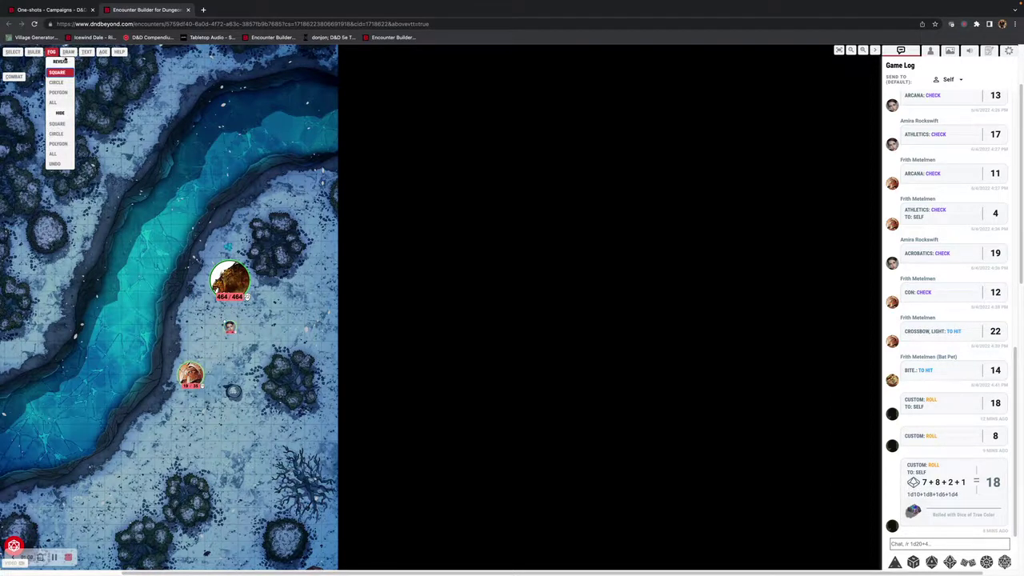
Step: Thicken the drawing line width without changing colour, then show the text tool options
{"action": "left_click", "coordinate": [69, 52]}
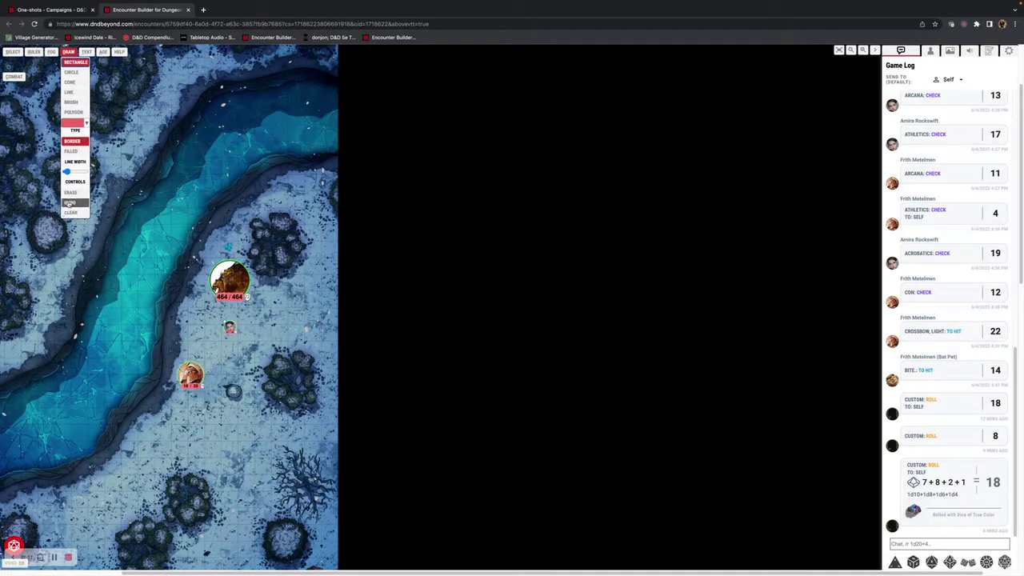
{"action": "left_click", "coordinate": [71, 124]}
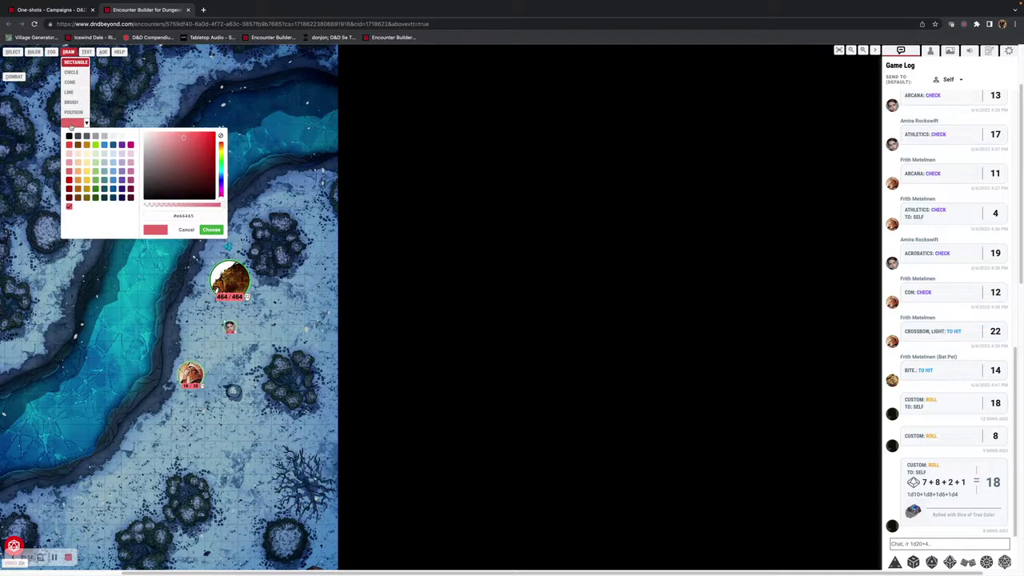
{"action": "left_click", "coordinate": [116, 109]}
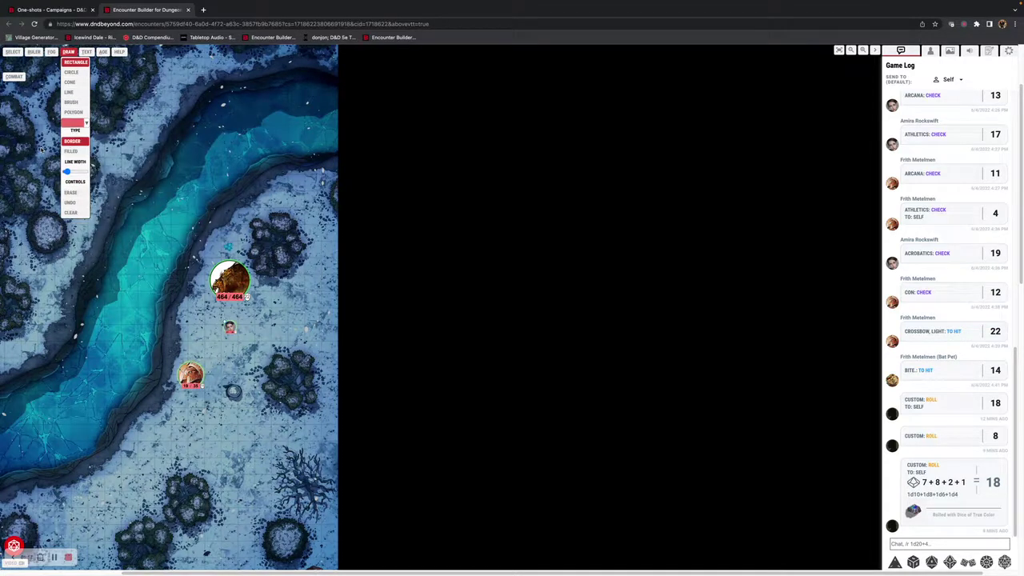
{"action": "left_click_drag", "start_coordinate": [68, 171], "coordinate": [75, 171]}
{"action": "left_click", "coordinate": [86, 52]}
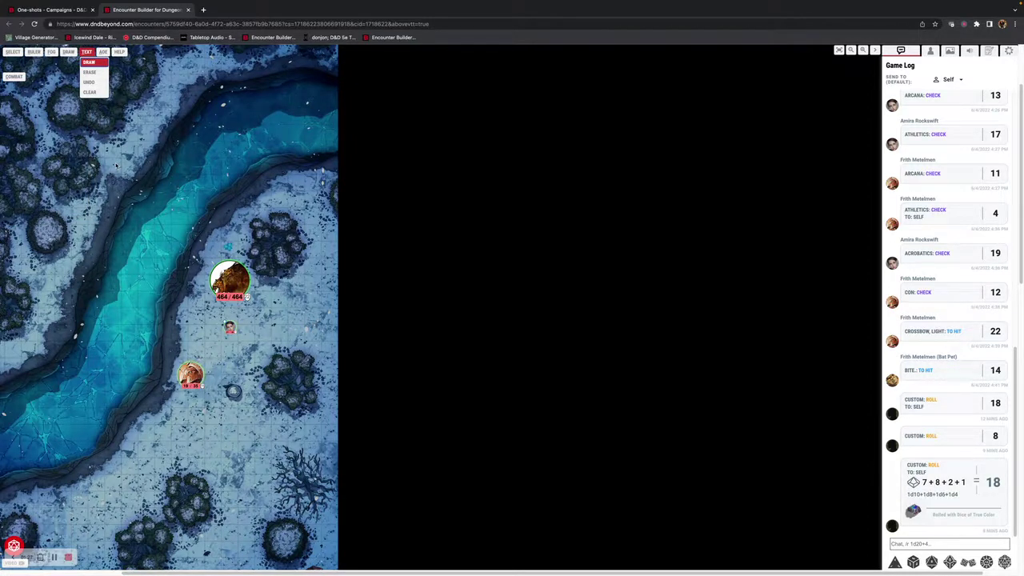
Step: Review the AOE template options at size 25, then bring up the Keyboard Shortcuts help
{"action": "left_click", "coordinate": [102, 52]}
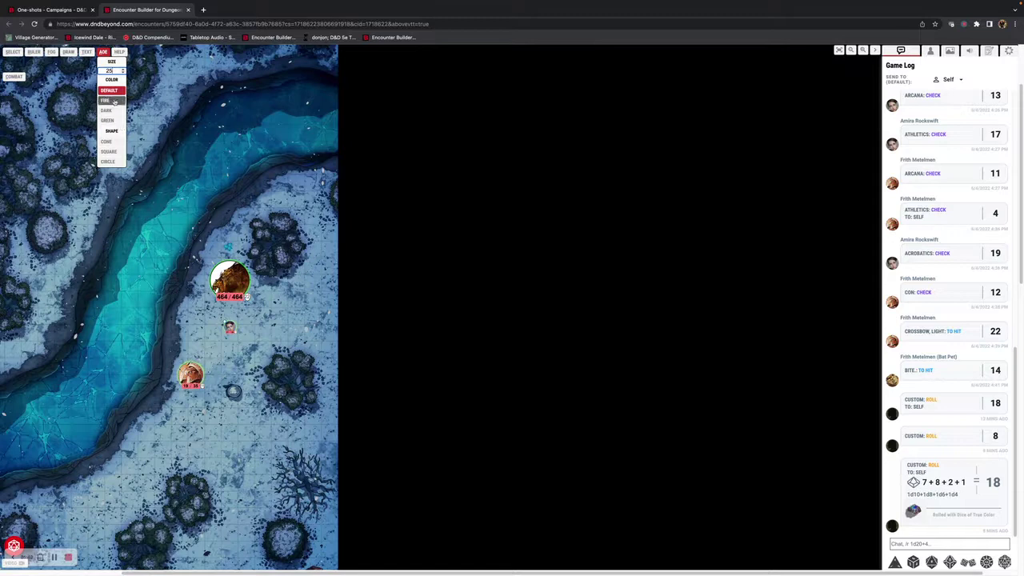
{"action": "left_click", "coordinate": [119, 52]}
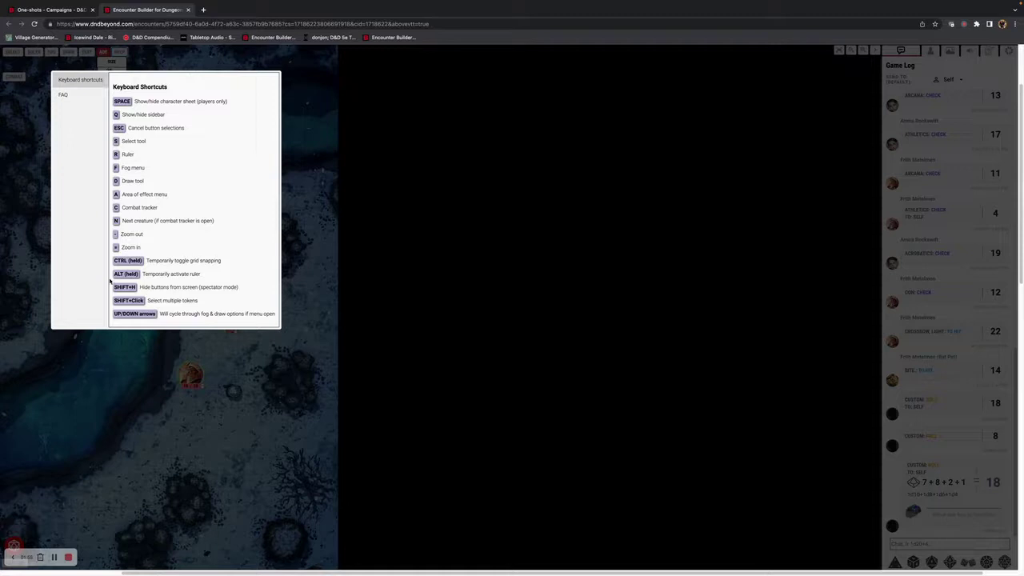
Step: View the AboveVTT FAQ tab, then close the help window
{"action": "left_click", "coordinate": [78, 97]}
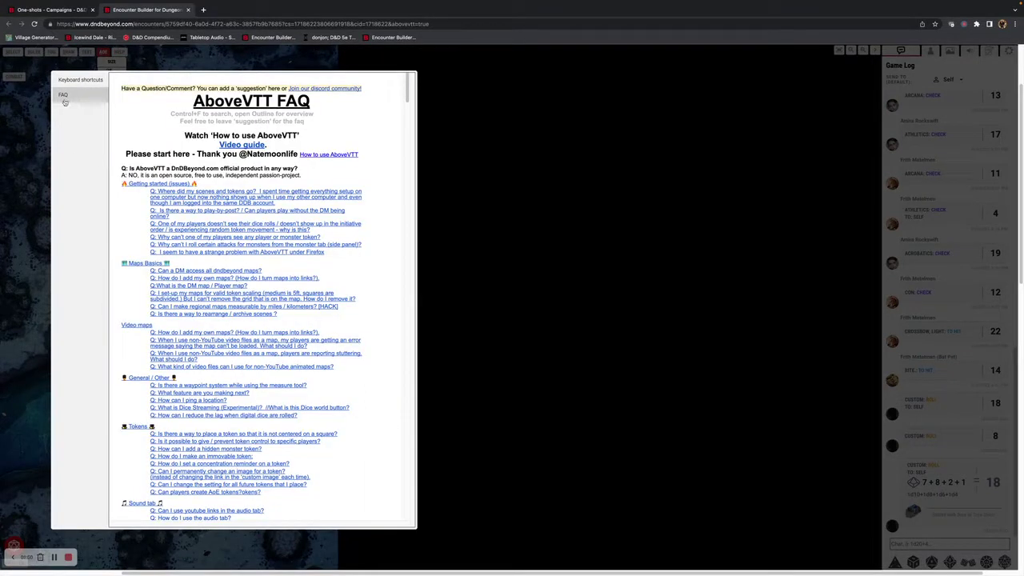
{"action": "left_click", "coordinate": [33, 116]}
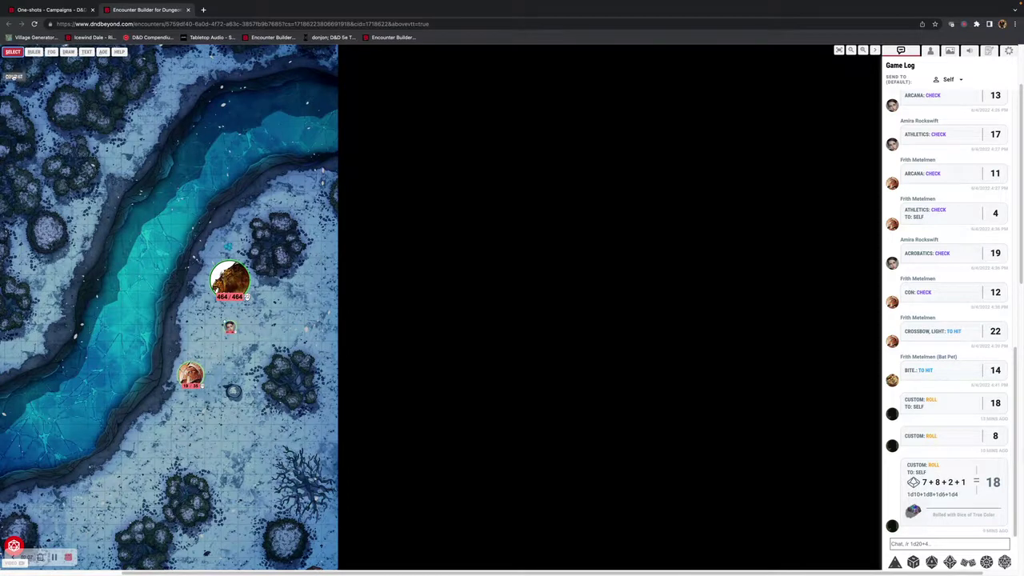
Step: Open and close the combat tracker, then queue a d4 in the dice roller
{"action": "left_click", "coordinate": [14, 76]}
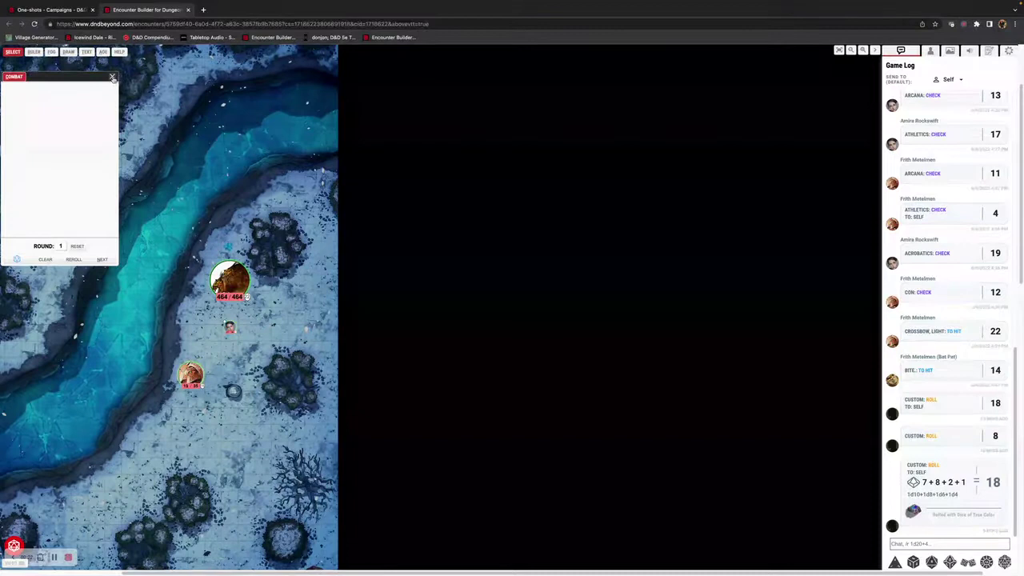
{"action": "left_click", "coordinate": [112, 76]}
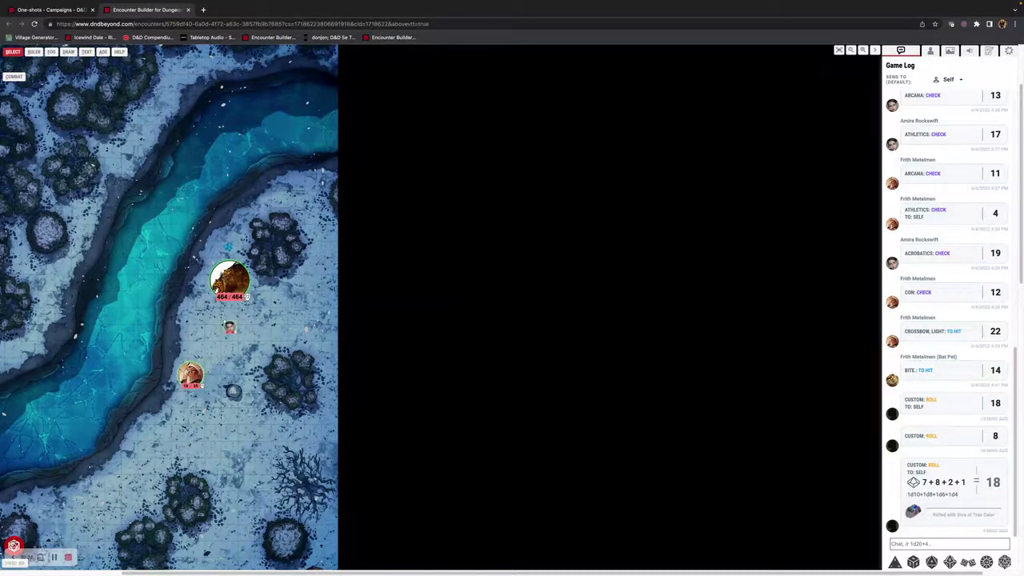
{"action": "mouse_move", "coordinate": [13, 545]}
{"action": "left_click", "coordinate": [14, 523]}
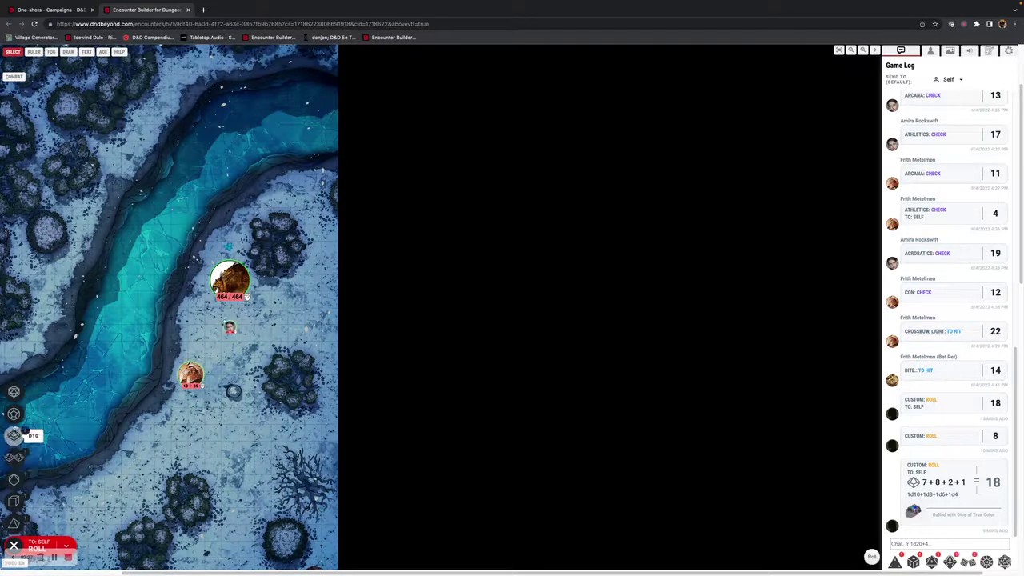
Step: Roll the dice pool to Self for 107, then send that roll to everyone
{"action": "left_click", "coordinate": [67, 544]}
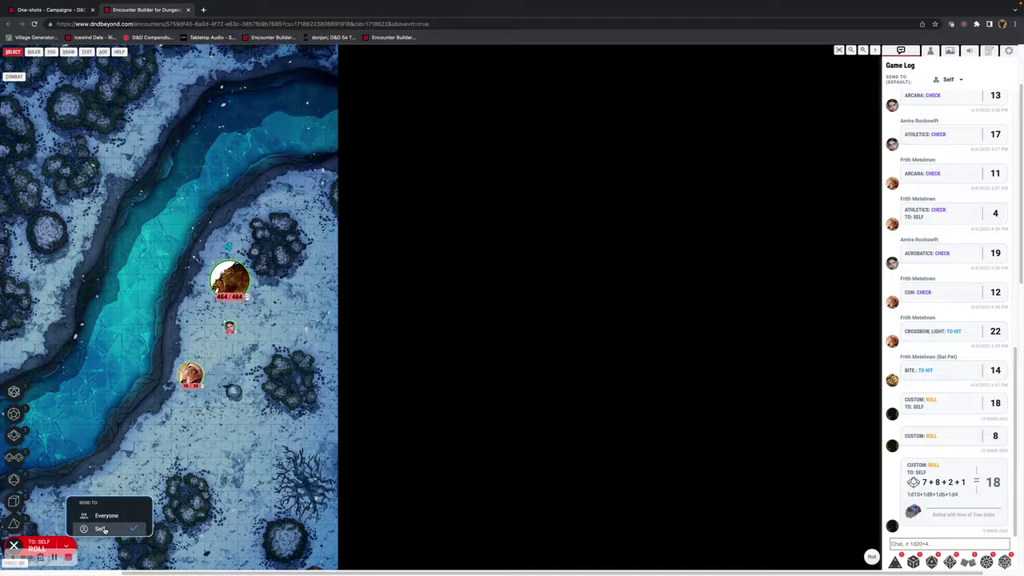
{"action": "left_click", "coordinate": [39, 547]}
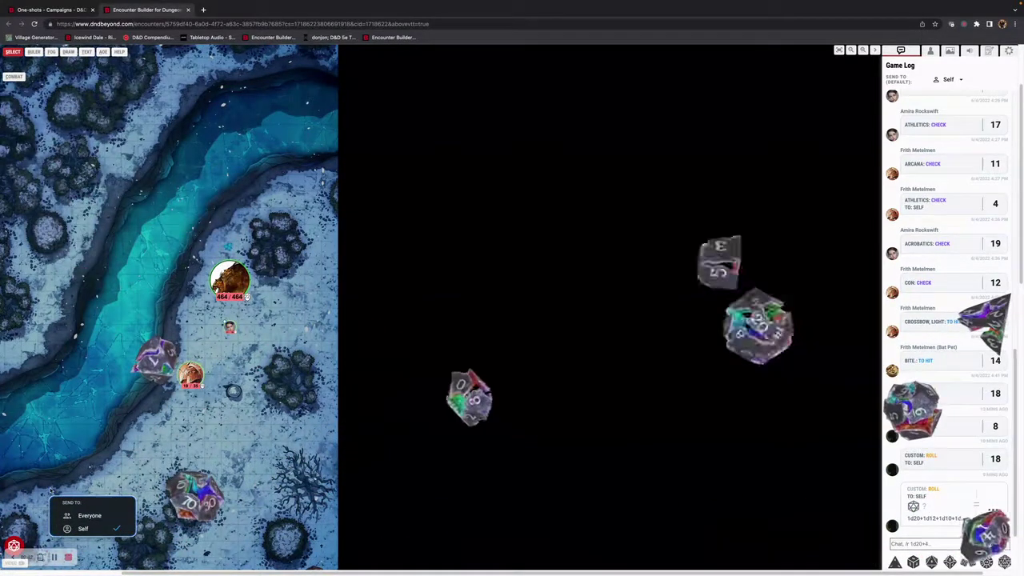
{"action": "left_click", "coordinate": [97, 530]}
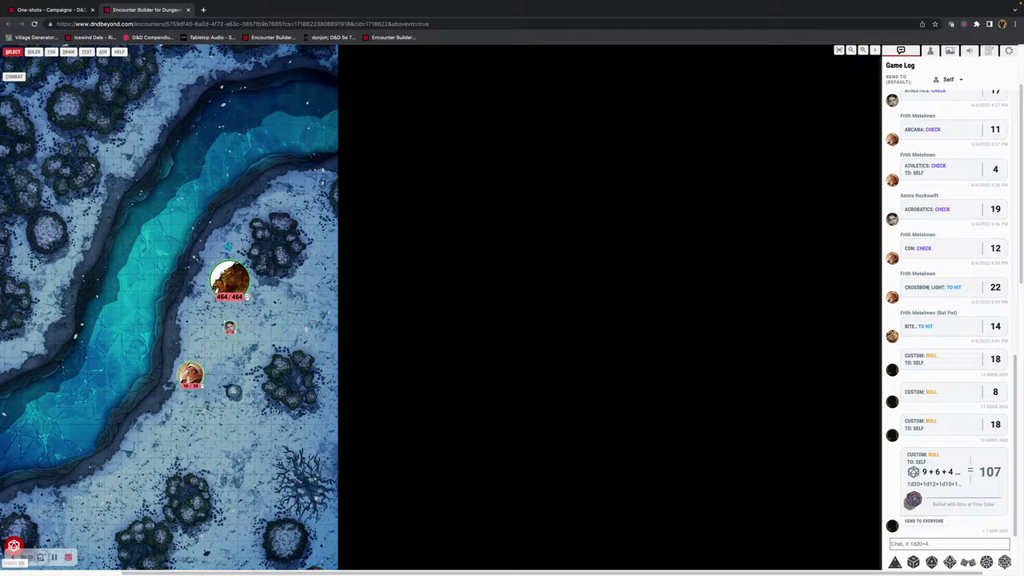
{"action": "left_click", "coordinate": [926, 521]}
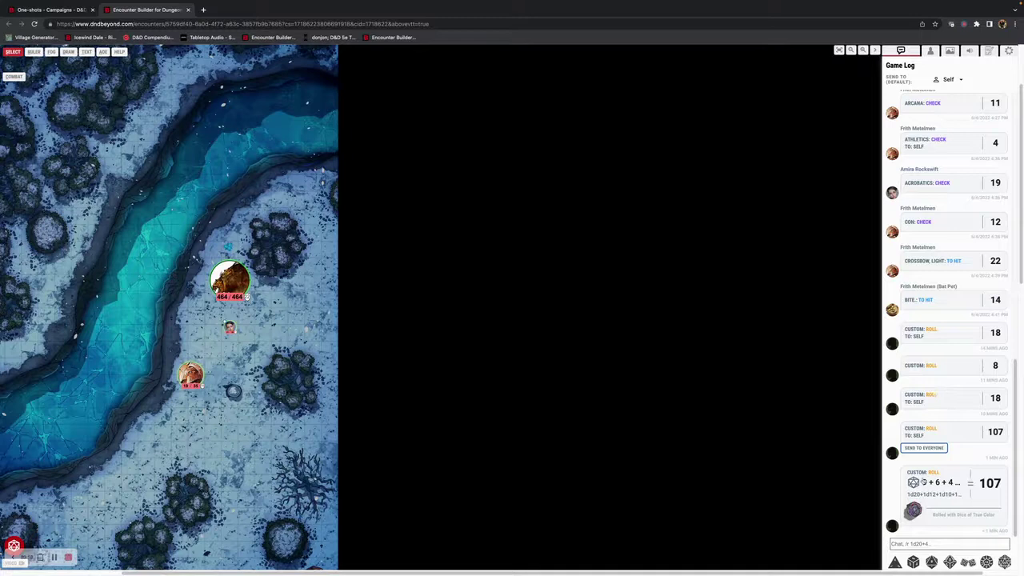
{"action": "mouse_move", "coordinate": [921, 544]}
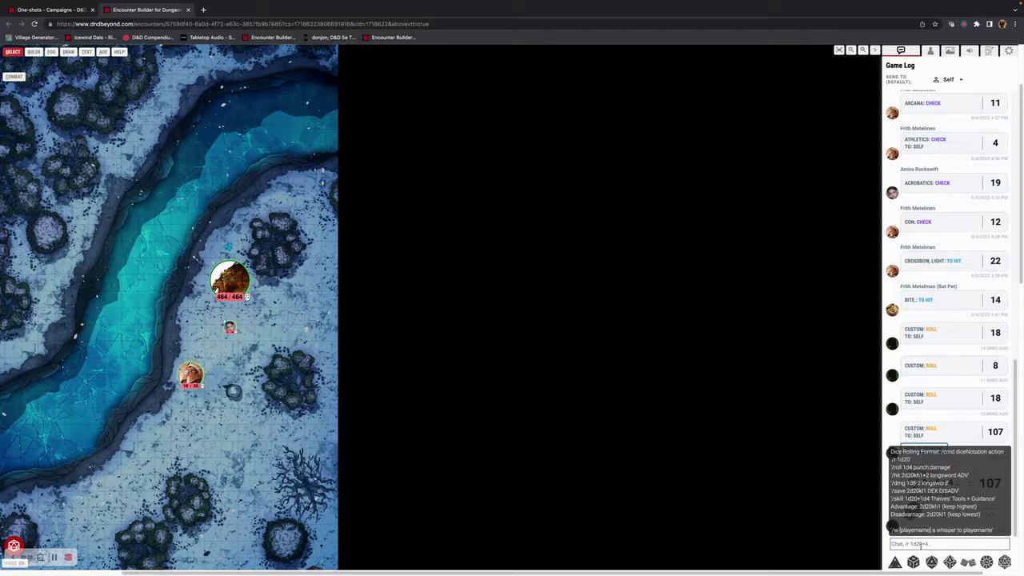
Step: Roll one each of d4, d6, d8, d10, d100, d12 and d20 for a 78 total
{"action": "left_click", "coordinate": [894, 561]}
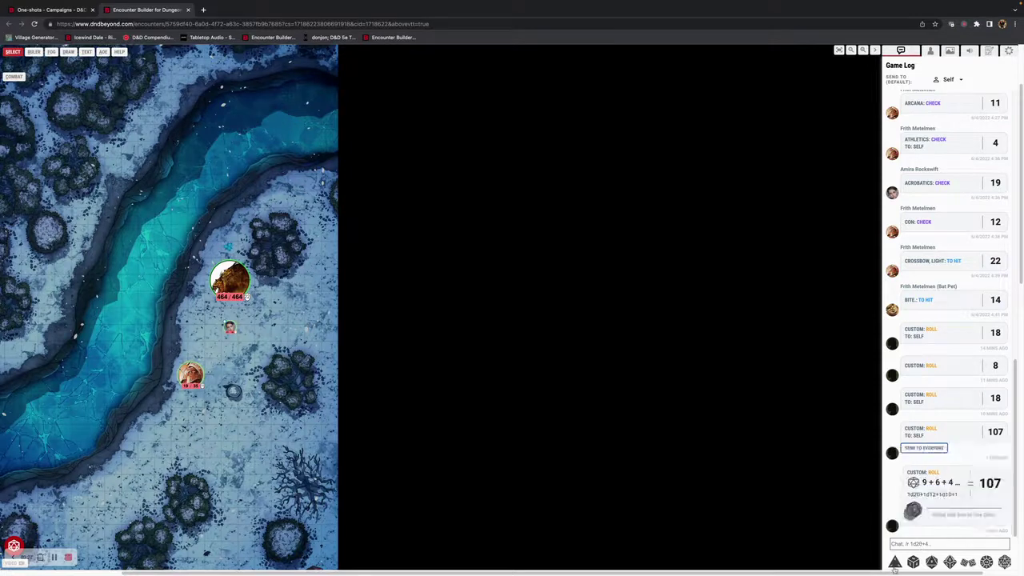
{"action": "left_click", "coordinate": [913, 561]}
{"action": "left_click", "coordinate": [931, 562]}
{"action": "left_click", "coordinate": [950, 562]}
{"action": "left_click", "coordinate": [968, 561]}
{"action": "left_click", "coordinate": [986, 562]}
{"action": "left_click", "coordinate": [1004, 562]}
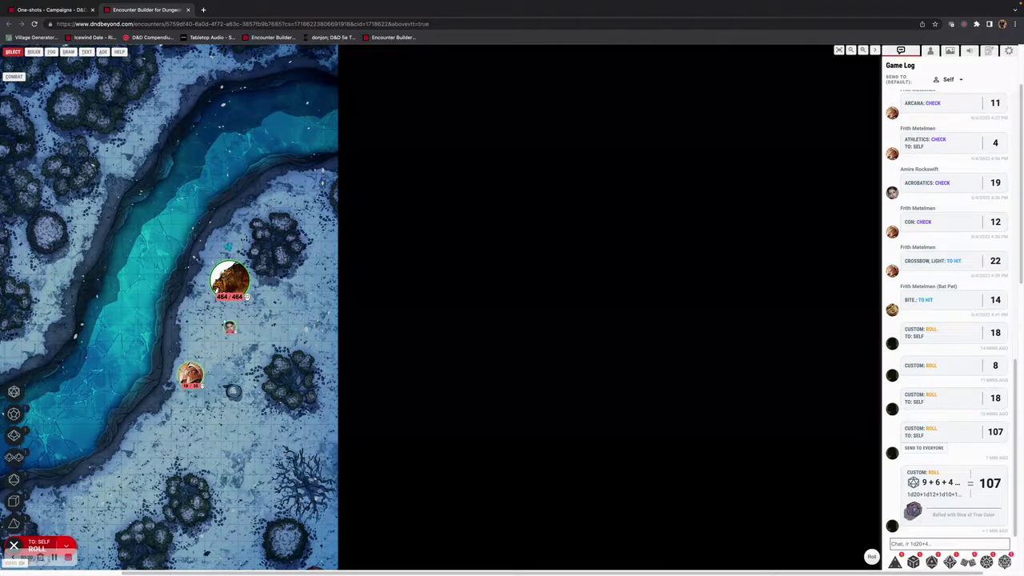
{"action": "left_click", "coordinate": [871, 556]}
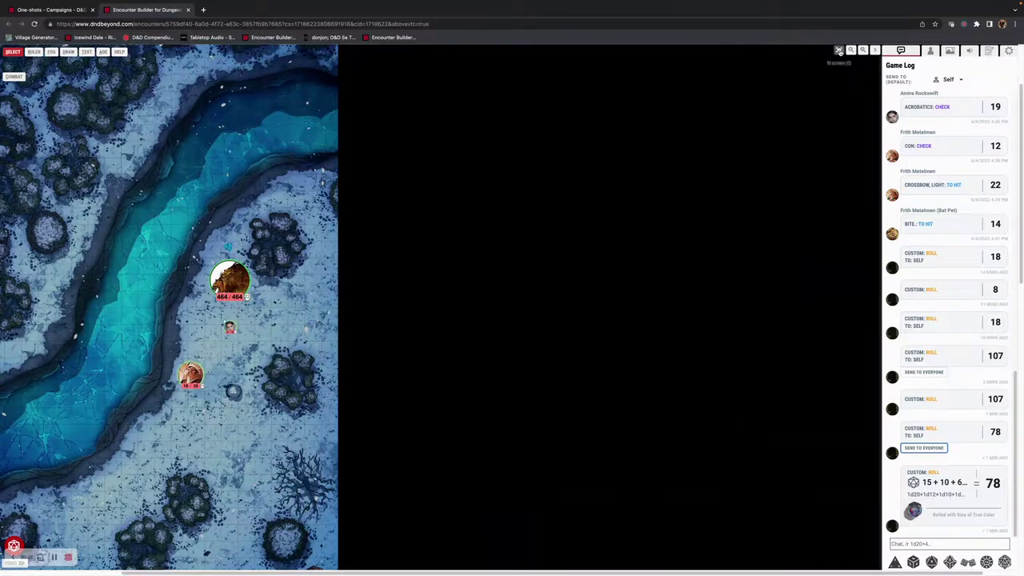
Step: Fit the map to screen after zooming out and in, then collapse and restore the sidebar
{"action": "left_click", "coordinate": [838, 50]}
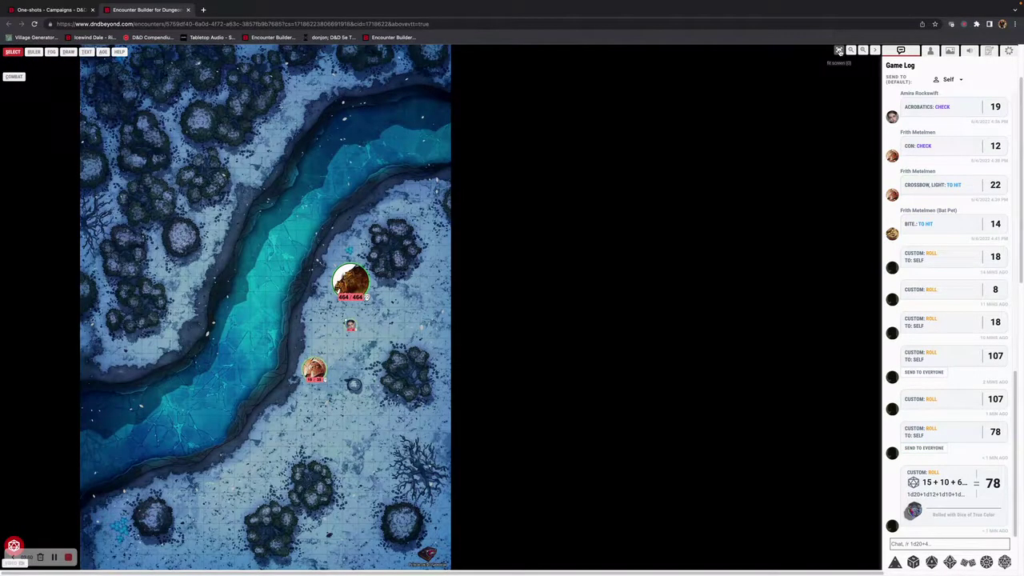
{"action": "left_click", "coordinate": [850, 50]}
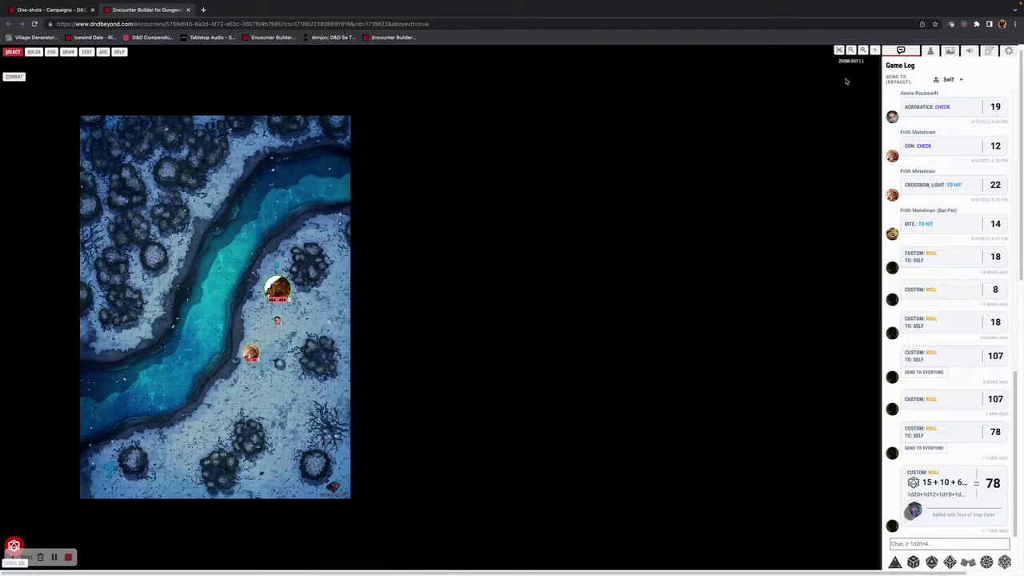
{"action": "left_click", "coordinate": [862, 51]}
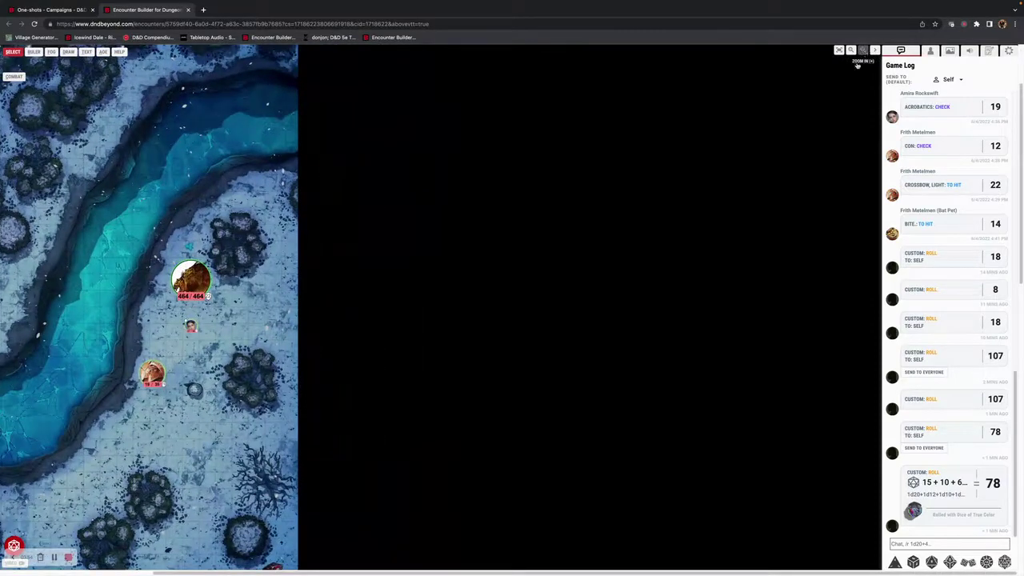
{"action": "left_click", "coordinate": [839, 51]}
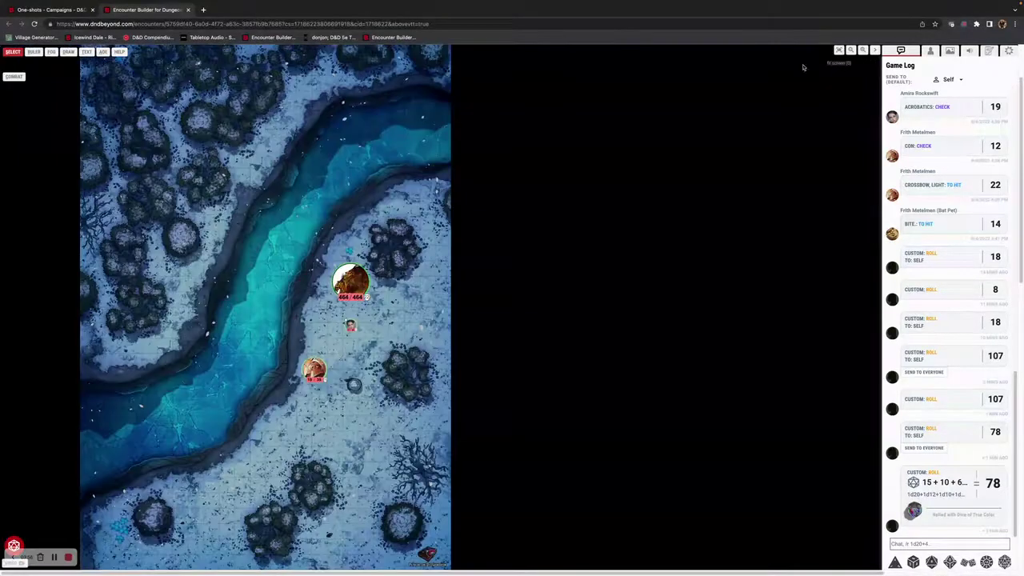
{"action": "left_click", "coordinate": [874, 51]}
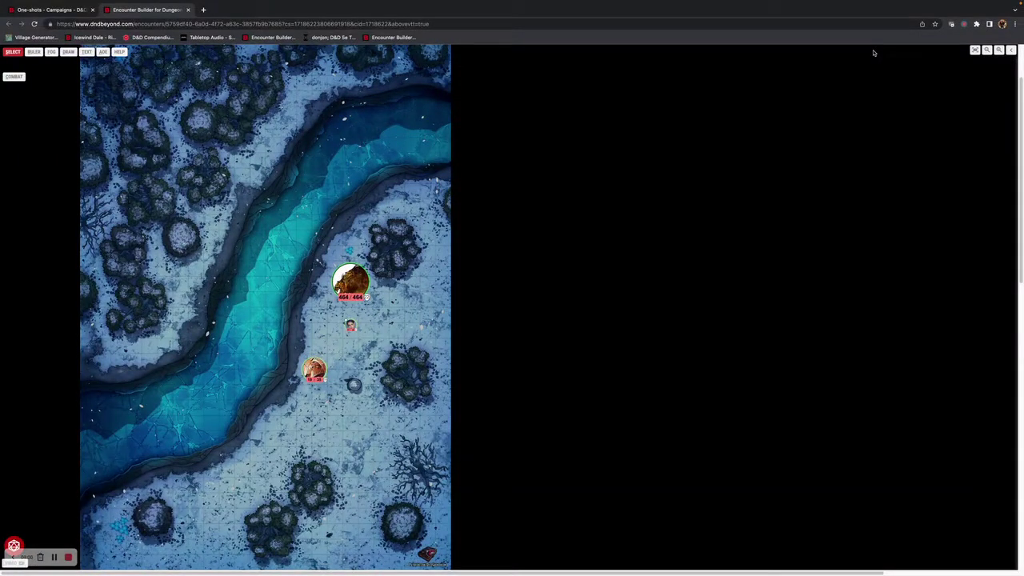
{"action": "left_click", "coordinate": [1010, 50]}
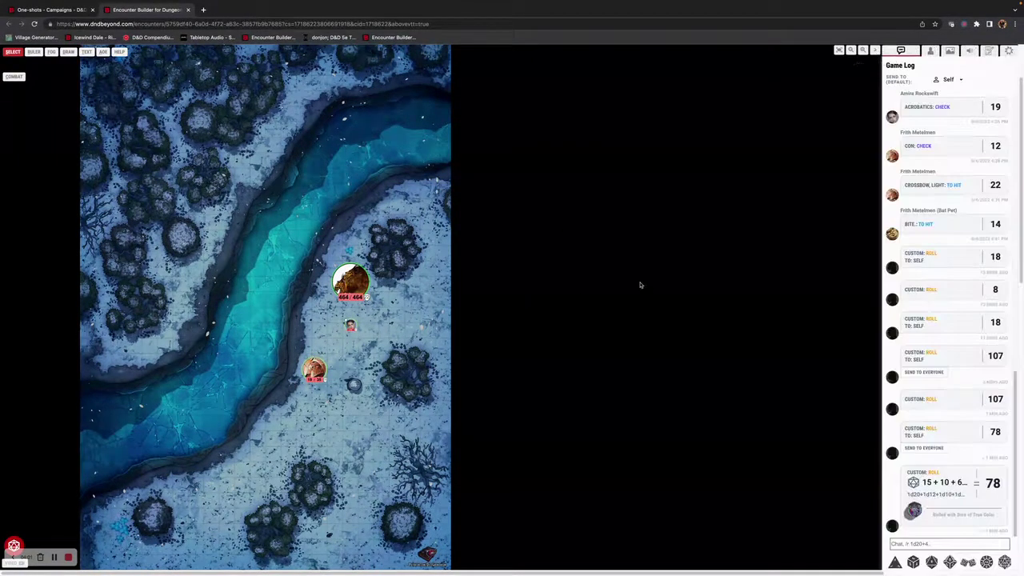
Step: Keep dice rolls sent to Self and show the Tokens panel
{"action": "left_click", "coordinate": [959, 80]}
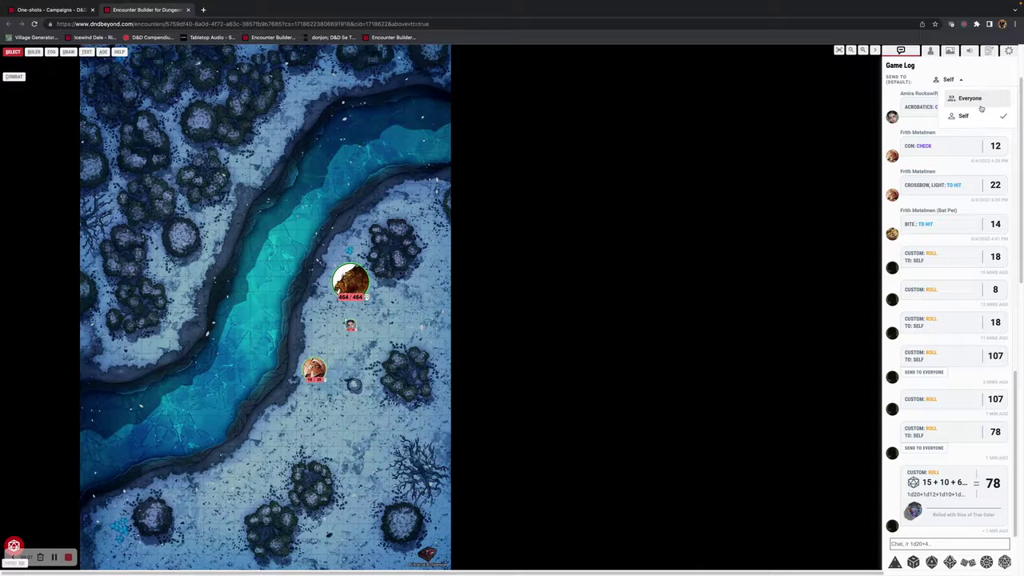
{"action": "left_click", "coordinate": [981, 118]}
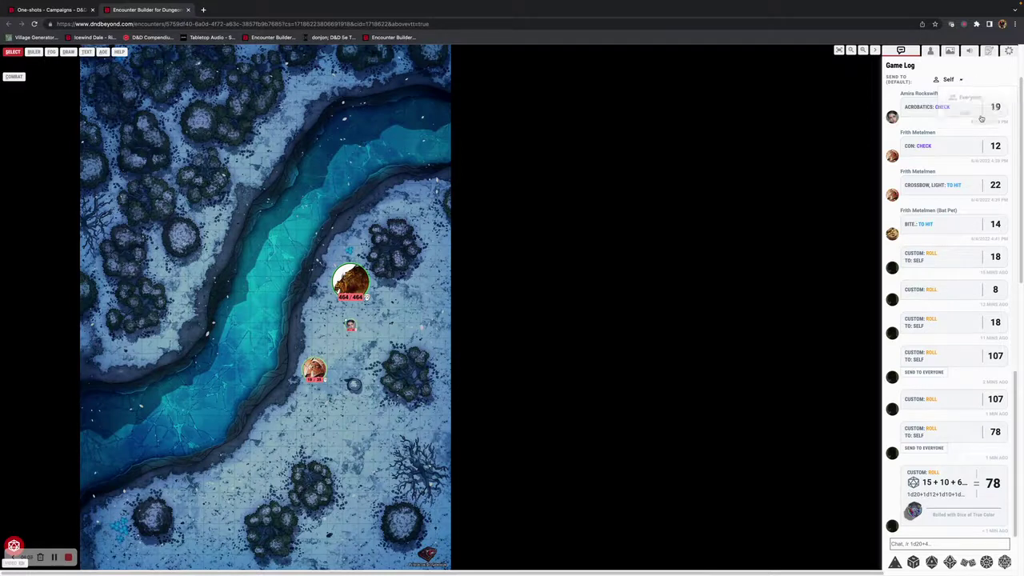
{"action": "left_click", "coordinate": [930, 50]}
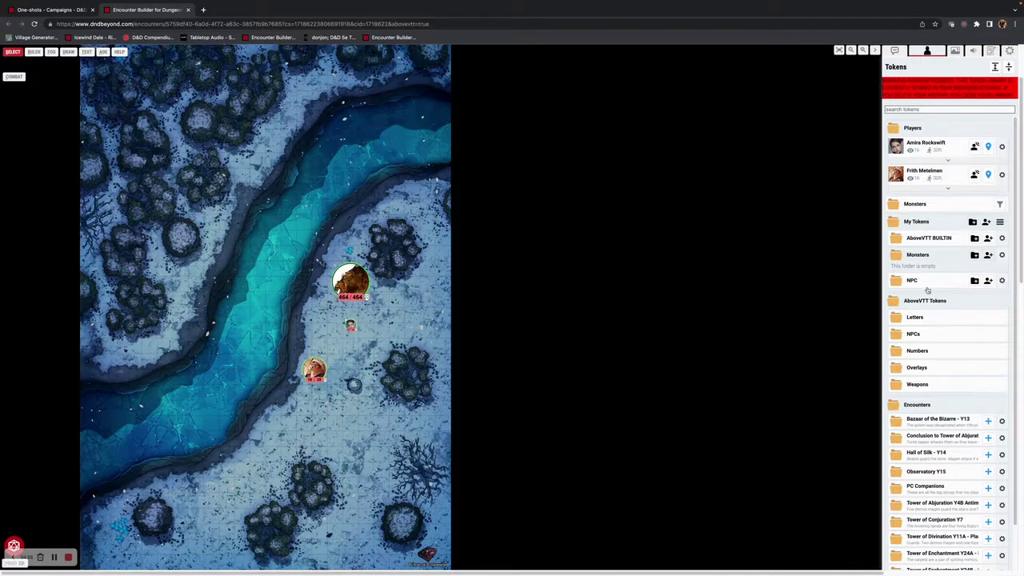
Step: Scroll the Tokens list, then switch the sidebar to Scenes to show DiceGrimorium 45 and Map 4.1: chalet brantifax
{"action": "scroll", "coordinate": [941, 371], "scroll_direction": "down", "scroll_amount": 2}
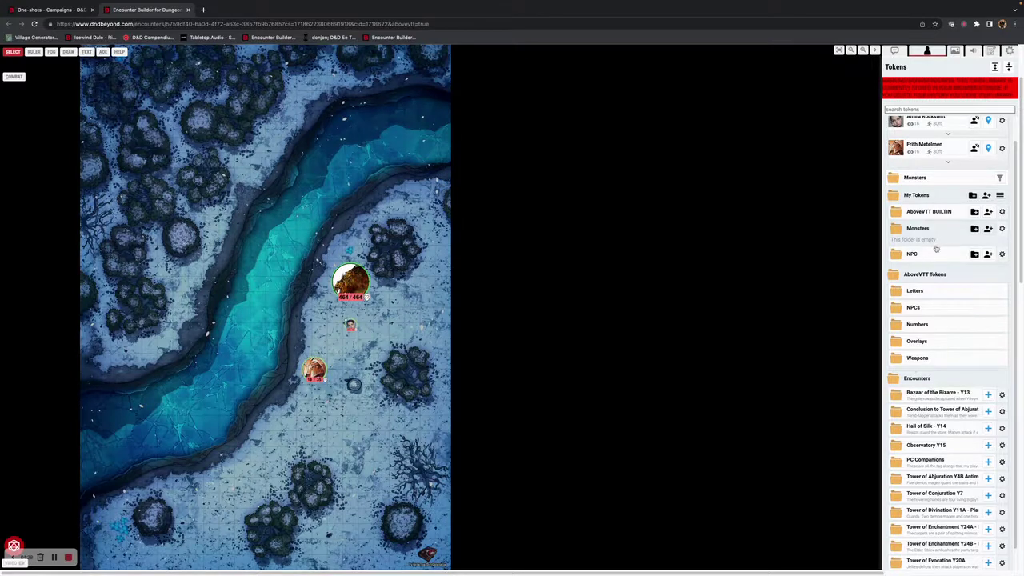
{"action": "left_click", "coordinate": [955, 52]}
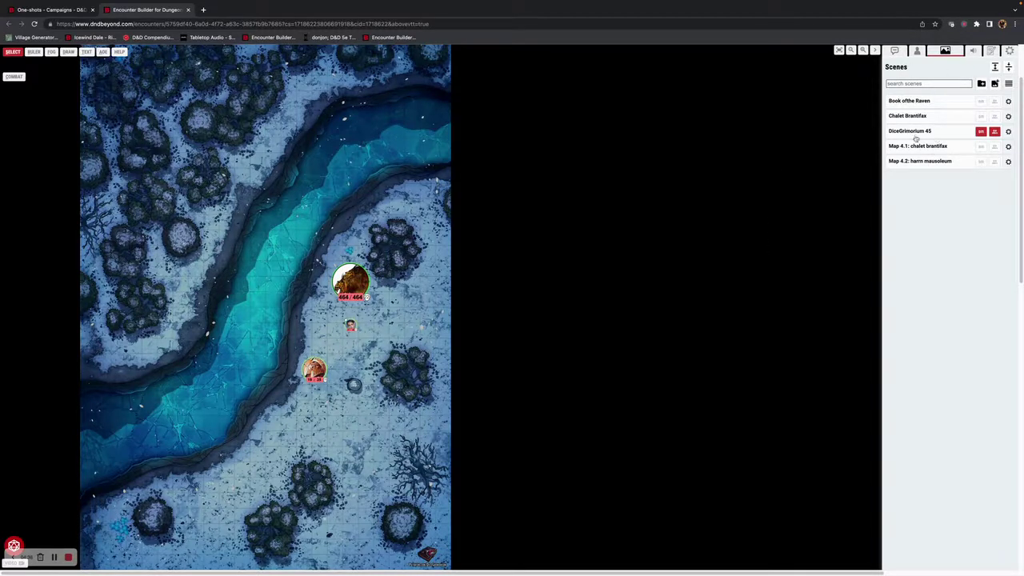
Step: Load the DEMO soundpad, then view the journal where chapter 1 holds the note The Entrance
{"action": "left_click", "coordinate": [973, 52]}
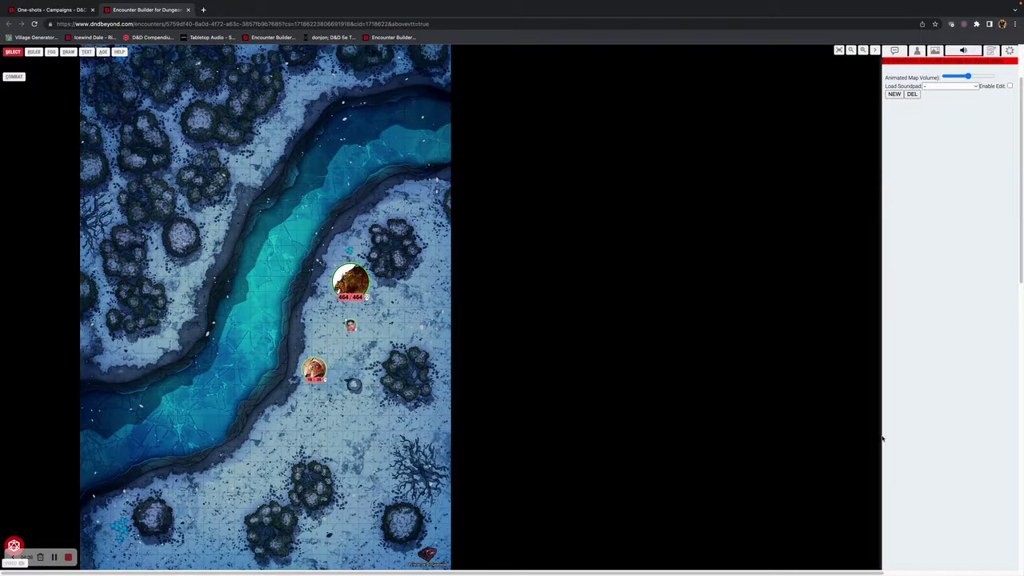
{"action": "left_click", "coordinate": [976, 86]}
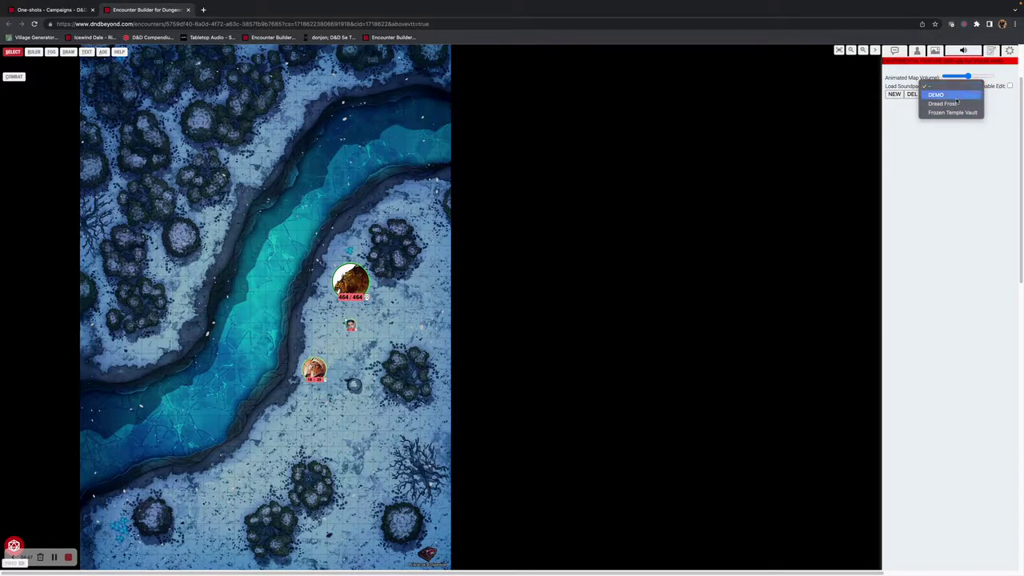
{"action": "left_click", "coordinate": [955, 97]}
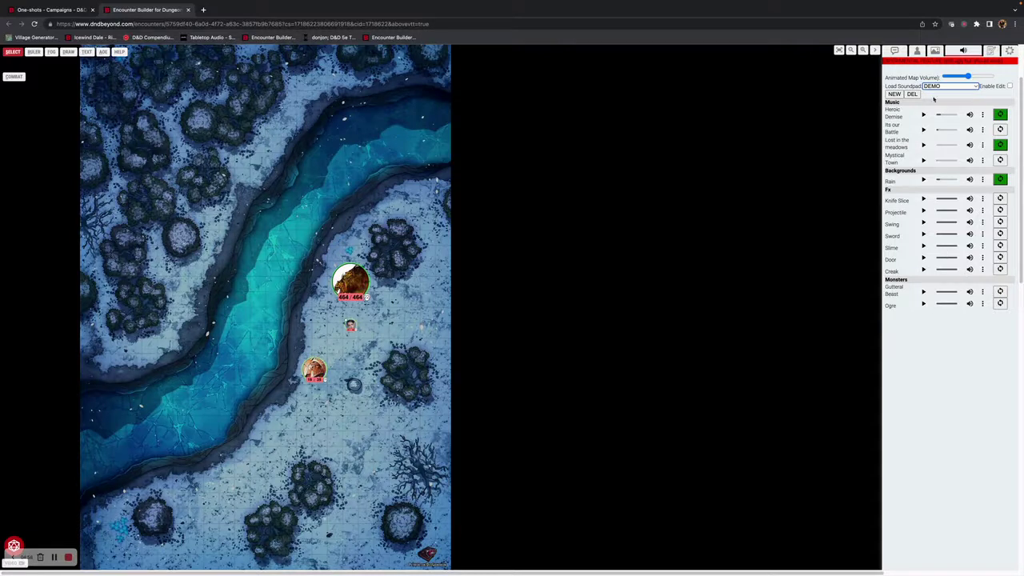
{"action": "left_click", "coordinate": [990, 53]}
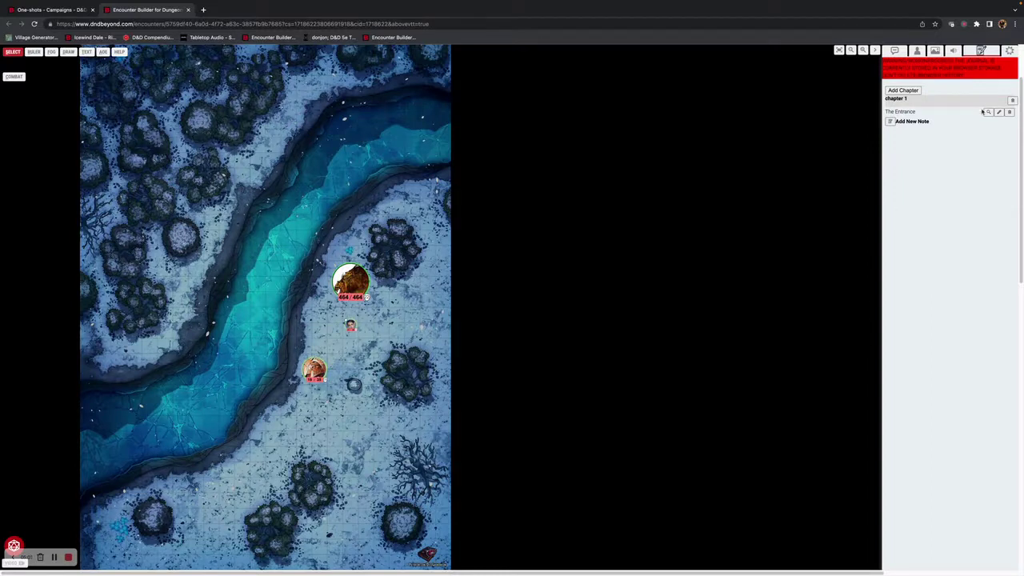
Step: Look over the Import/Export and token default settings, then go back through Tokens to the Game Log ending at the 78 roll
{"action": "left_click", "coordinate": [1009, 50]}
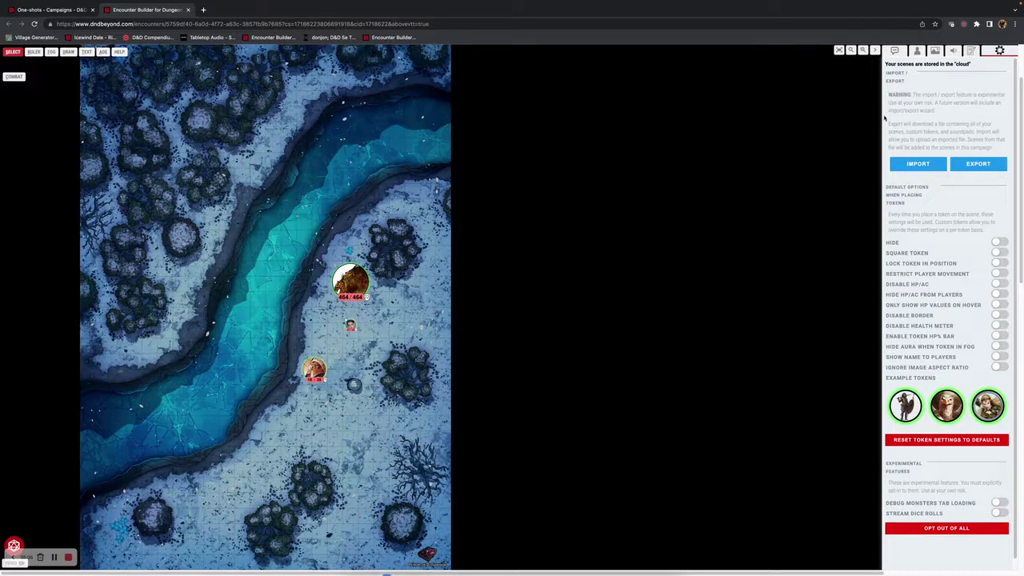
{"action": "left_click", "coordinate": [958, 165]}
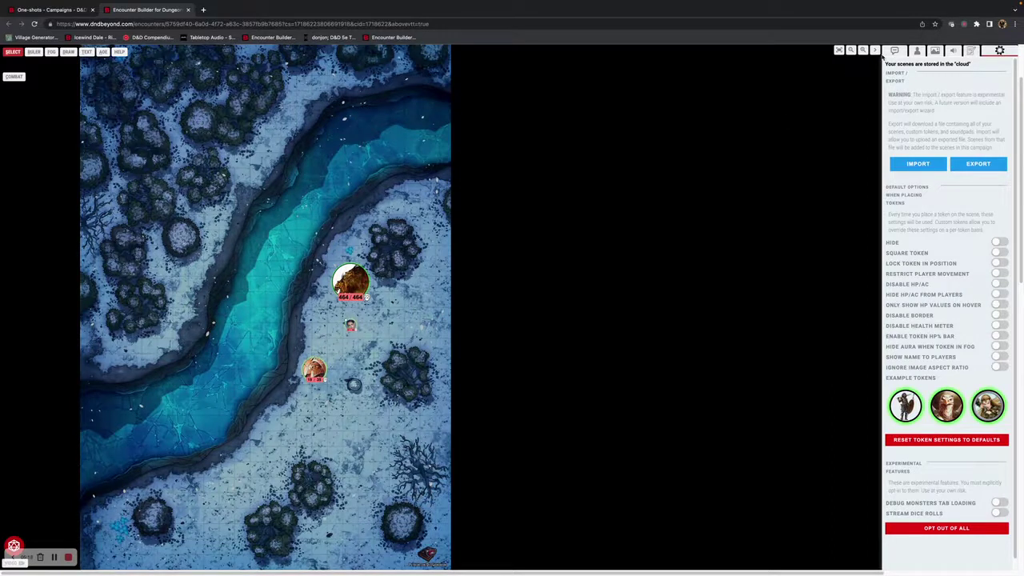
{"action": "left_click", "coordinate": [916, 52]}
{"action": "left_click", "coordinate": [894, 52]}
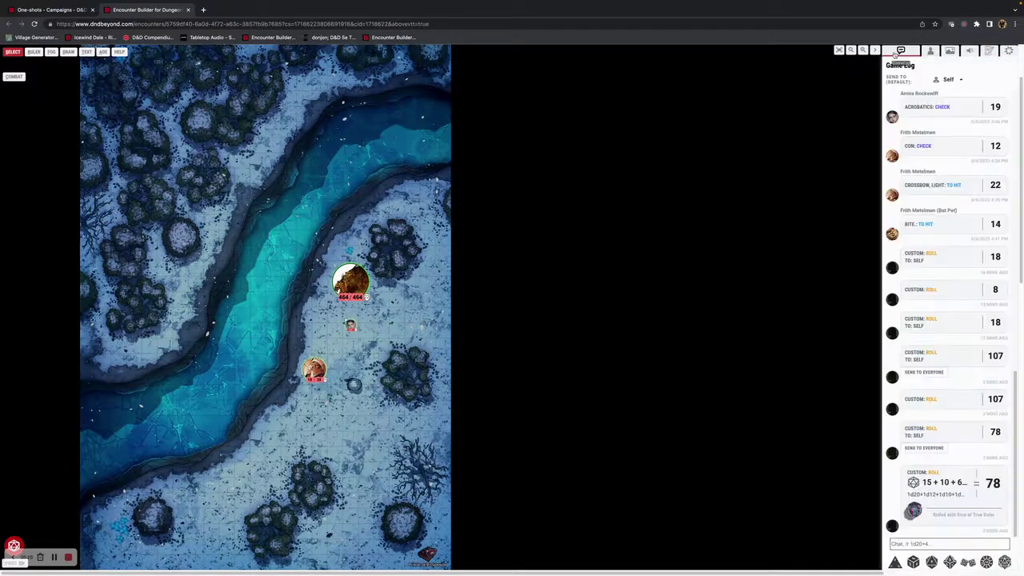